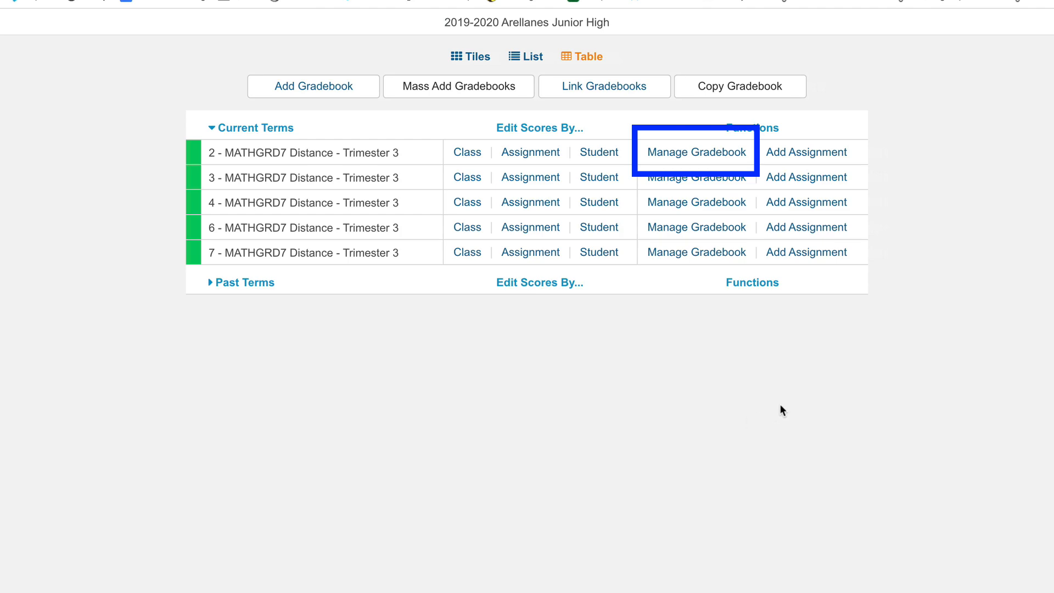
# Step: Create a gradebook named MATHGRD7 - Distance for period 2, associated with Trimester 3 and section 346, and save it
pyautogui.click(686, 154)
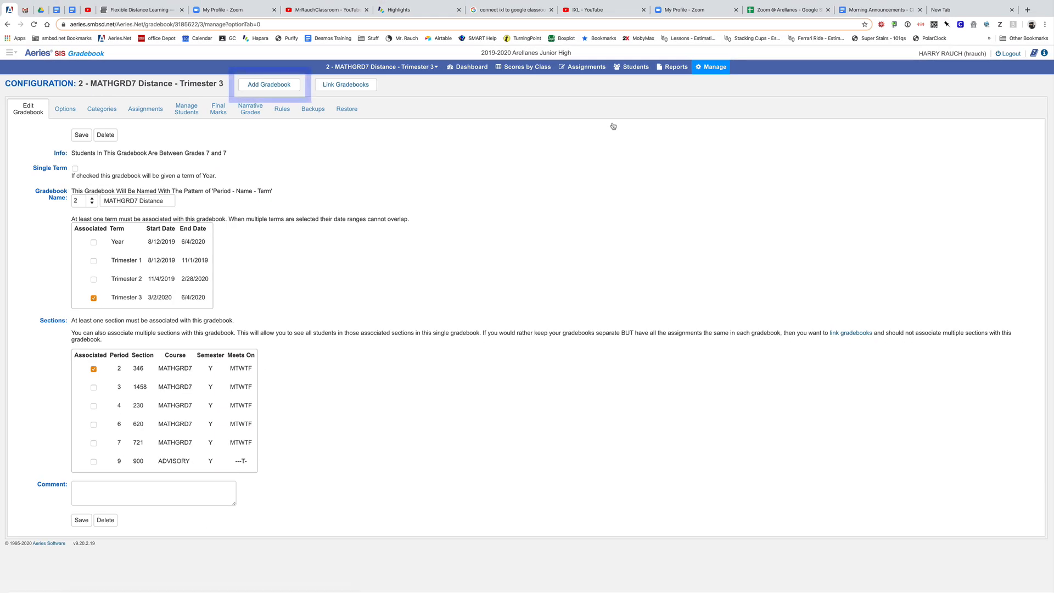
pyautogui.click(285, 87)
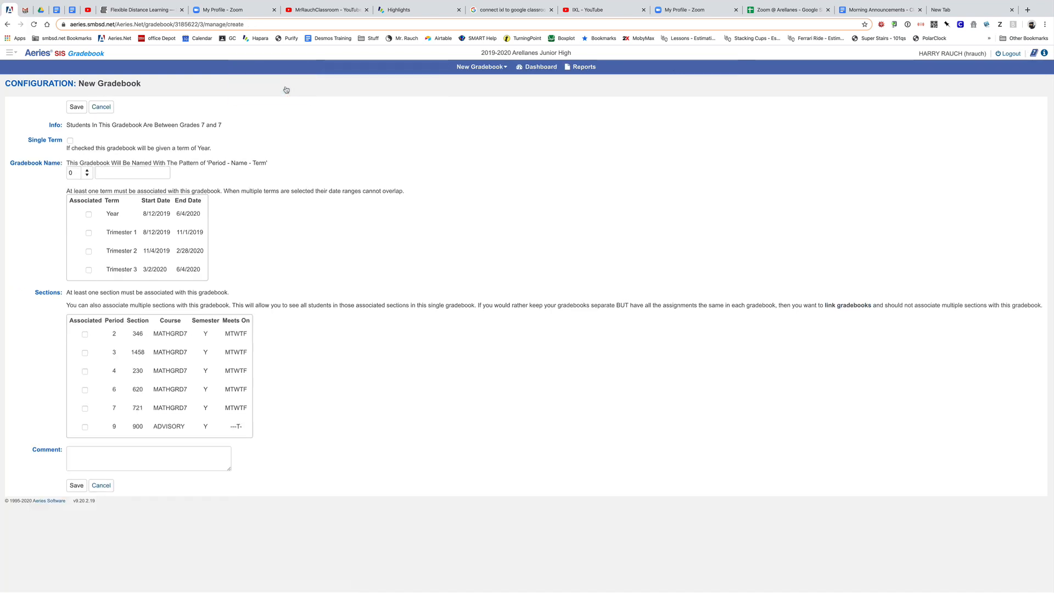
pyautogui.click(89, 270)
pyautogui.click(85, 335)
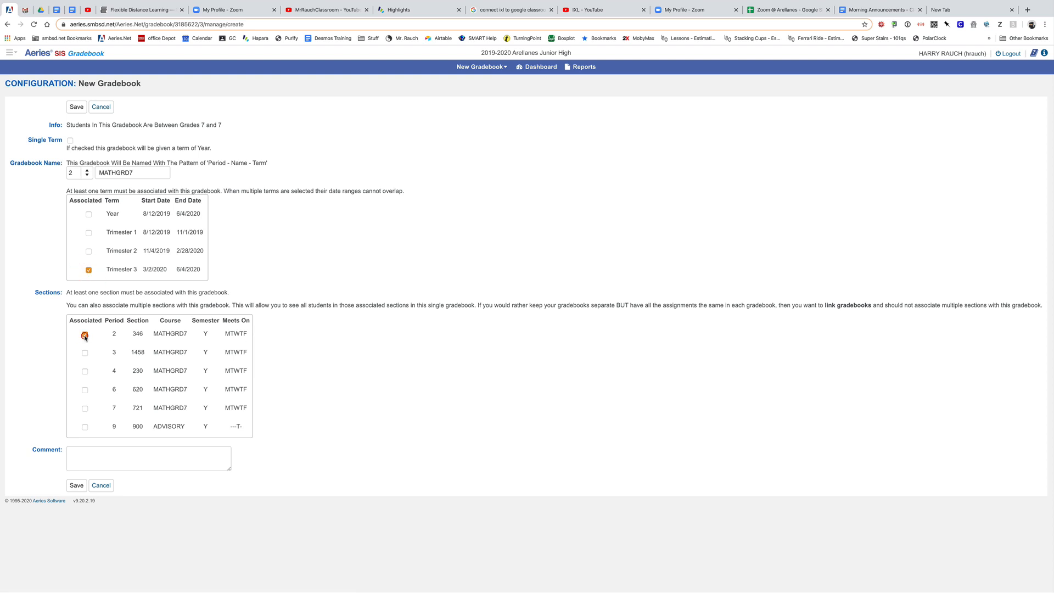
pyautogui.click(141, 173)
pyautogui.write('- Distance')
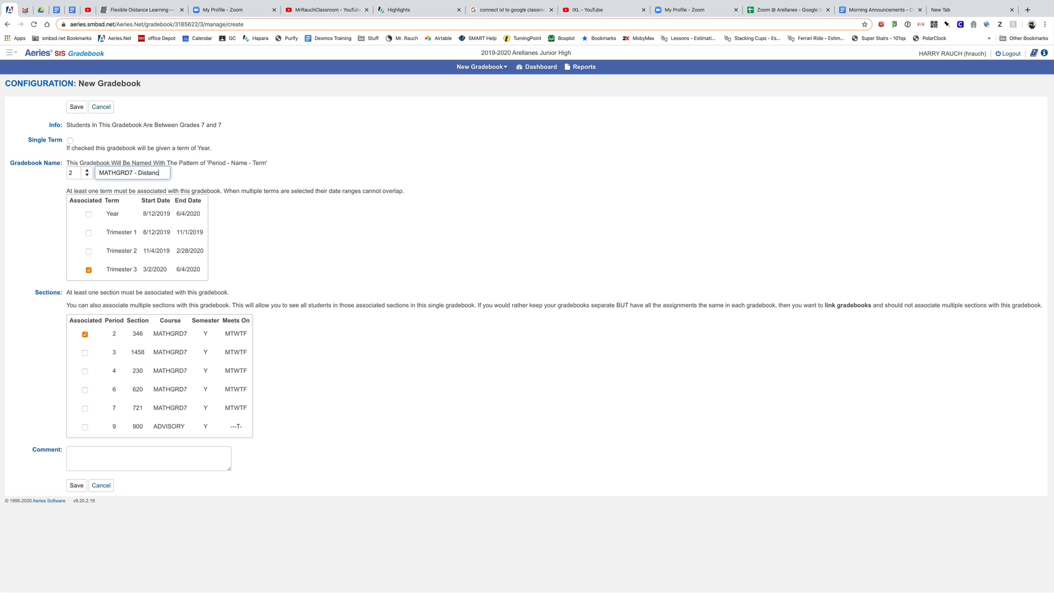
pyautogui.click(82, 110)
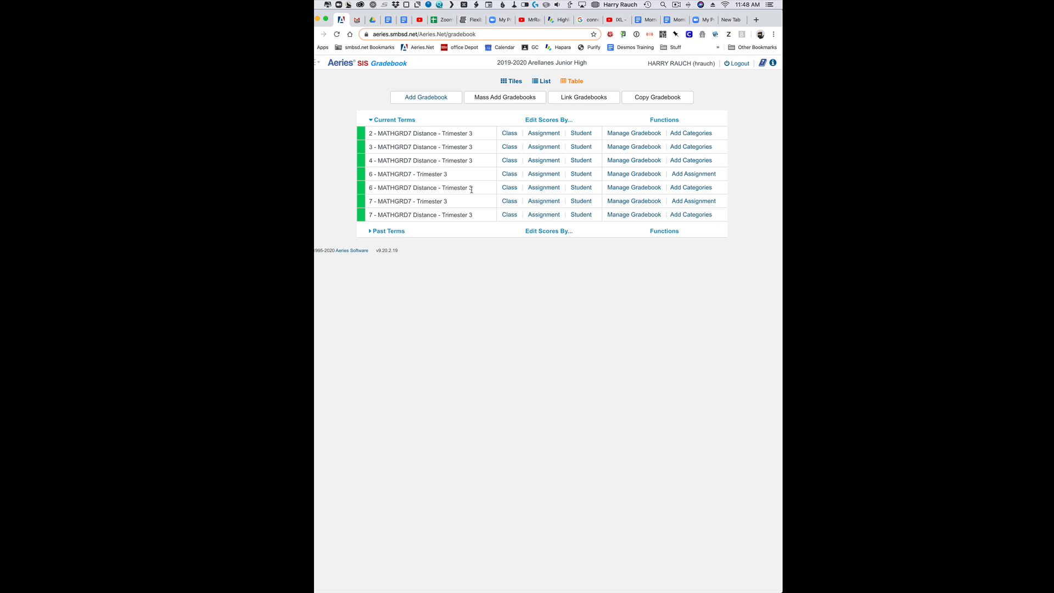
# Step: Rename the original period 6 Trimester 3 gradebook MATHGRD7 - Old T3, reassign it to Trimester 2 only, and save
pyautogui.click(623, 177)
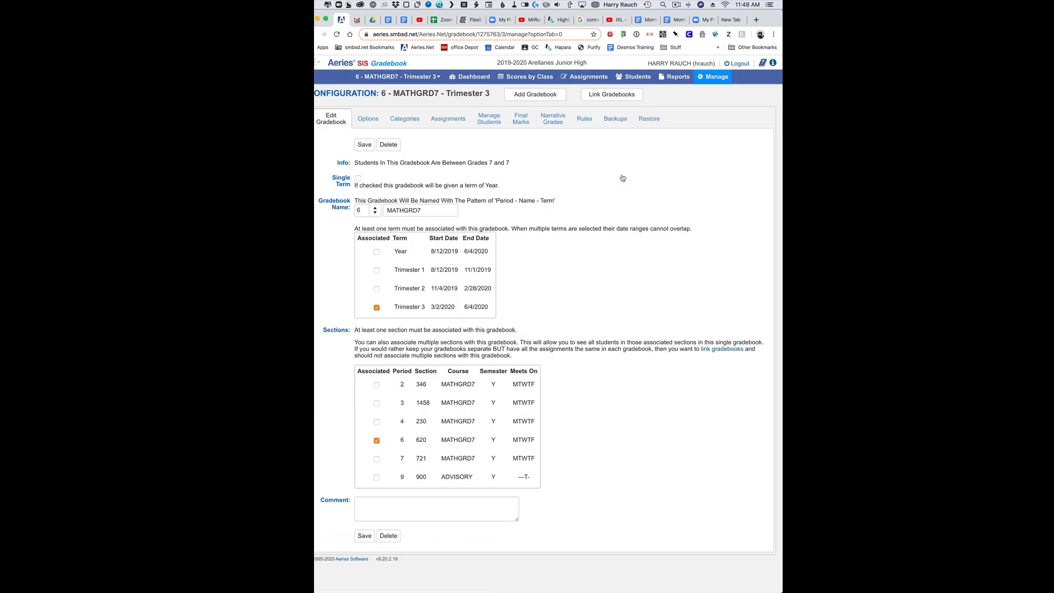
pyautogui.click(431, 210)
pyautogui.write('- Old T3')
pyautogui.click(377, 289)
pyautogui.click(377, 309)
pyautogui.click(612, 99)
pyautogui.click(365, 535)
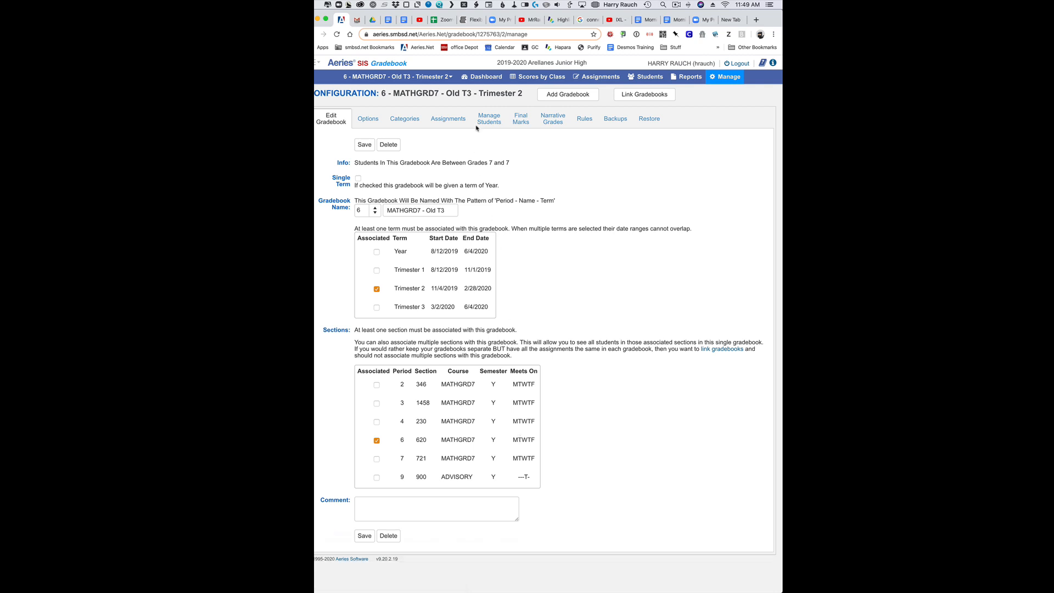
# Step: Rename the original period 7 Trimester 3 gradebook MATHGRD7 - Old T3, reassign it to Trimester 2 only, and save
pyautogui.click(476, 77)
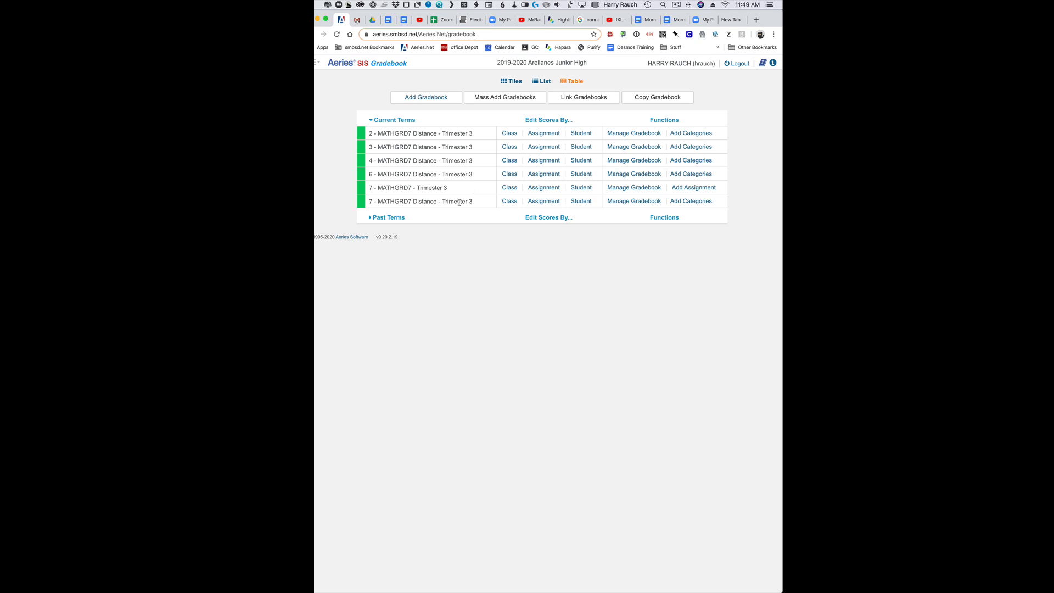
pyautogui.click(616, 188)
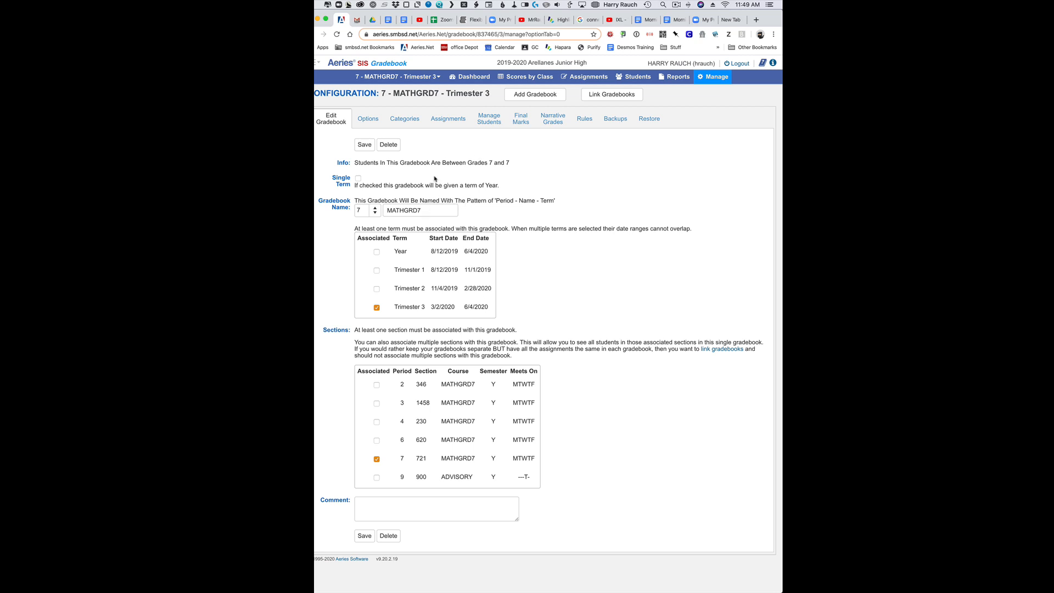
pyautogui.click(423, 211)
pyautogui.write('Old T3')
pyautogui.click(377, 289)
pyautogui.click(376, 308)
pyautogui.click(614, 97)
pyautogui.click(365, 535)
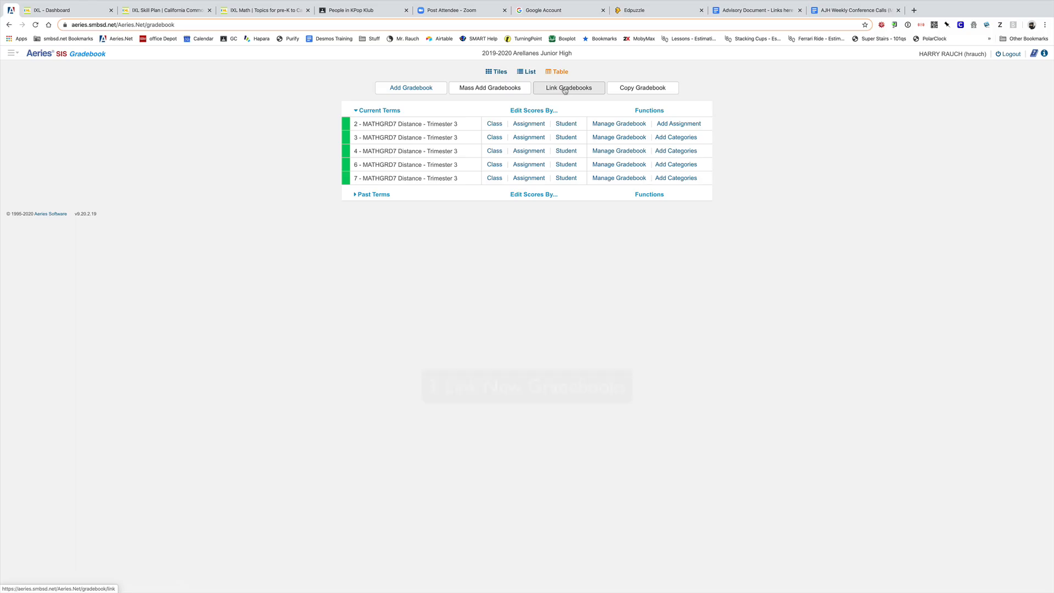
# Step: Link the five MATHGRD7 Distance Trimester 3 gradebooks by assigning each to group 5, and save the linking
pyautogui.click(565, 89)
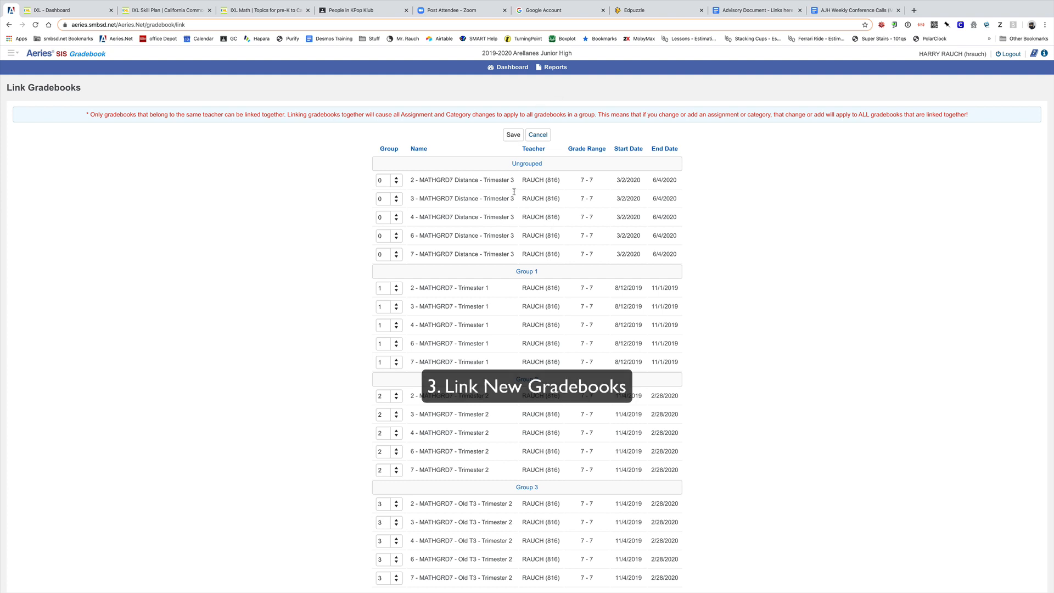
pyautogui.scroll(-2, 500, 442)
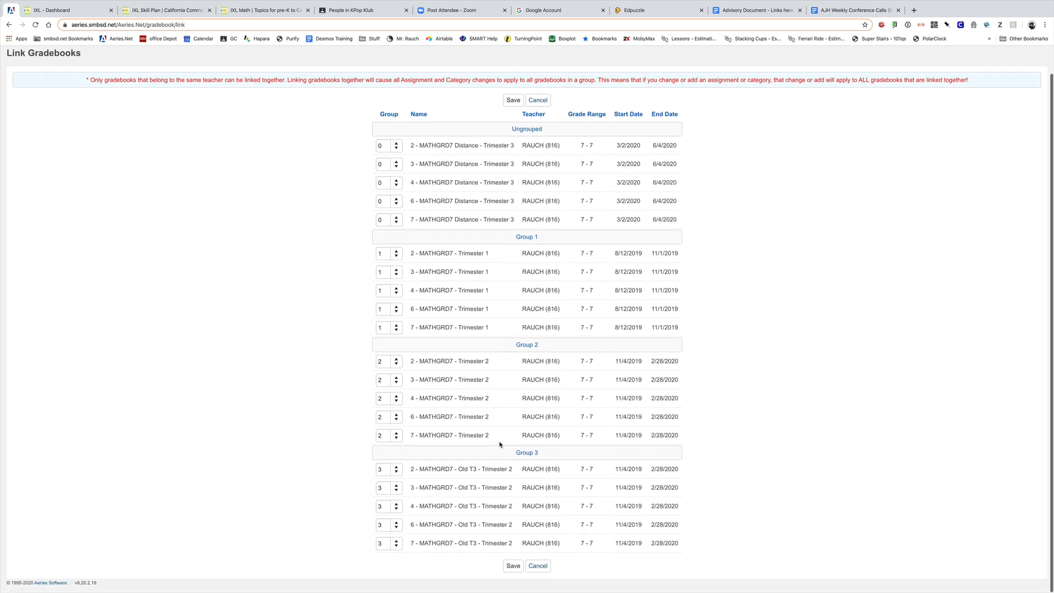
pyautogui.scroll(2, 501, 442)
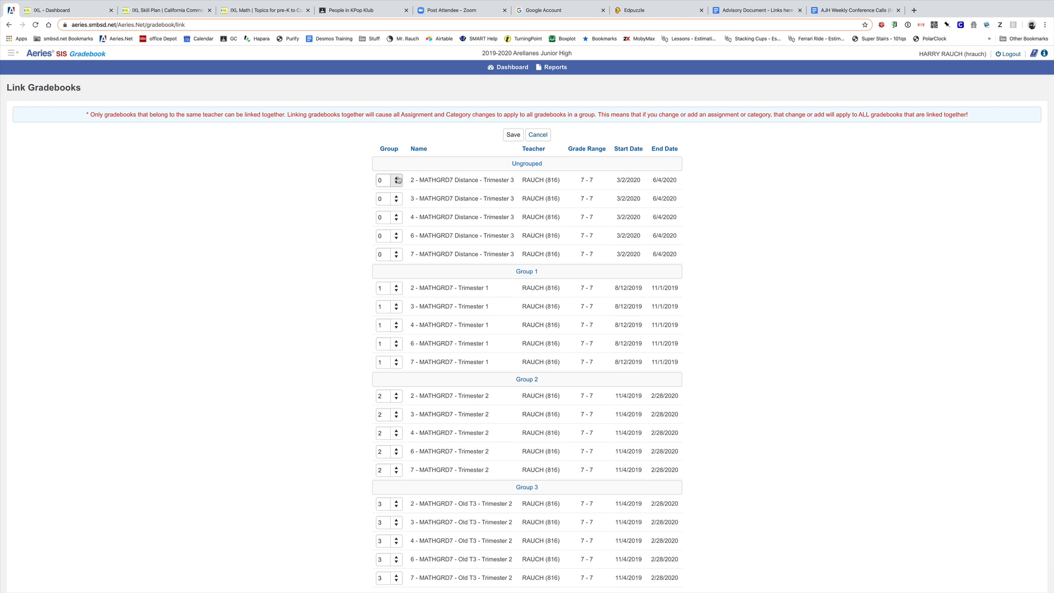
pyautogui.click(397, 178)
pyautogui.click(396, 178)
pyautogui.click(396, 178)
pyautogui.click(396, 178)
pyautogui.click(396, 178)
pyautogui.click(396, 196)
pyautogui.click(397, 196)
pyautogui.click(397, 196)
pyautogui.click(396, 196)
pyautogui.click(396, 196)
pyautogui.click(397, 215)
pyautogui.click(397, 216)
pyautogui.click(396, 215)
pyautogui.click(397, 215)
pyautogui.click(396, 215)
pyautogui.click(397, 234)
pyautogui.click(396, 234)
pyautogui.click(397, 233)
pyautogui.click(396, 234)
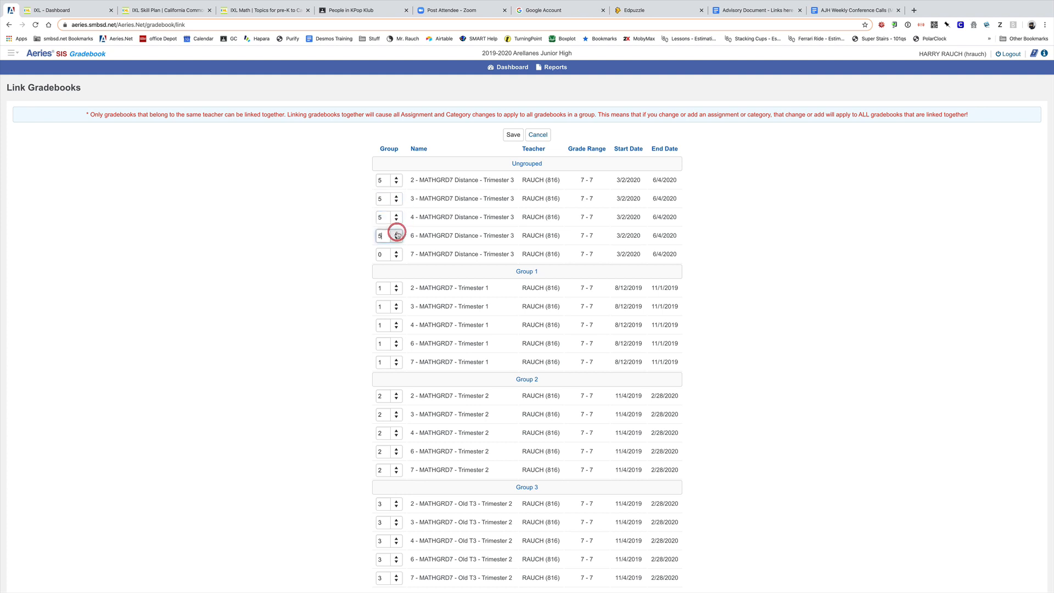
pyautogui.click(396, 234)
pyautogui.click(397, 251)
pyautogui.click(396, 252)
pyautogui.click(396, 252)
pyautogui.click(397, 252)
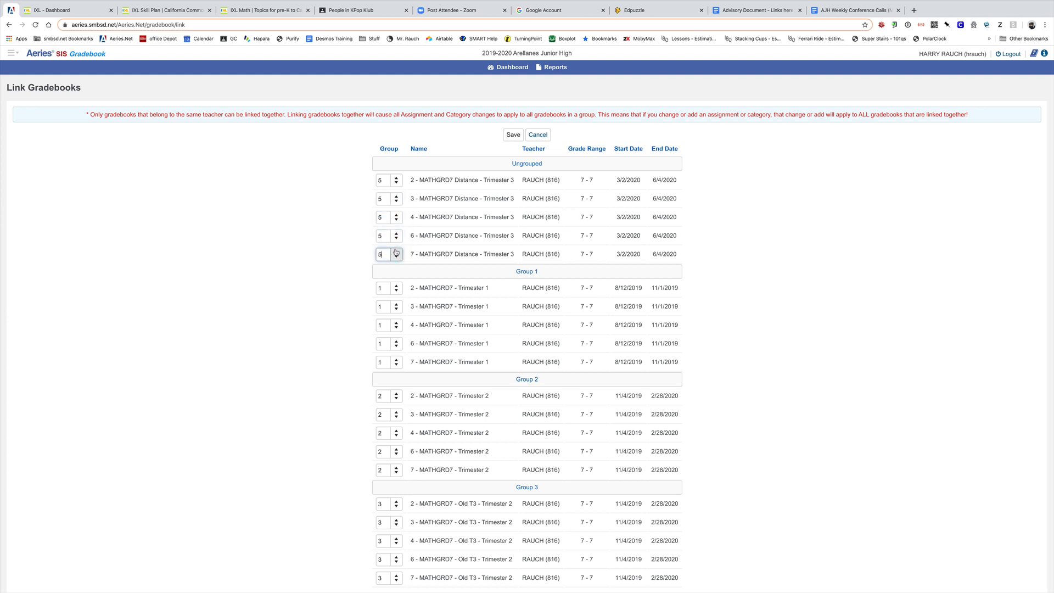
pyautogui.click(396, 251)
pyautogui.click(514, 135)
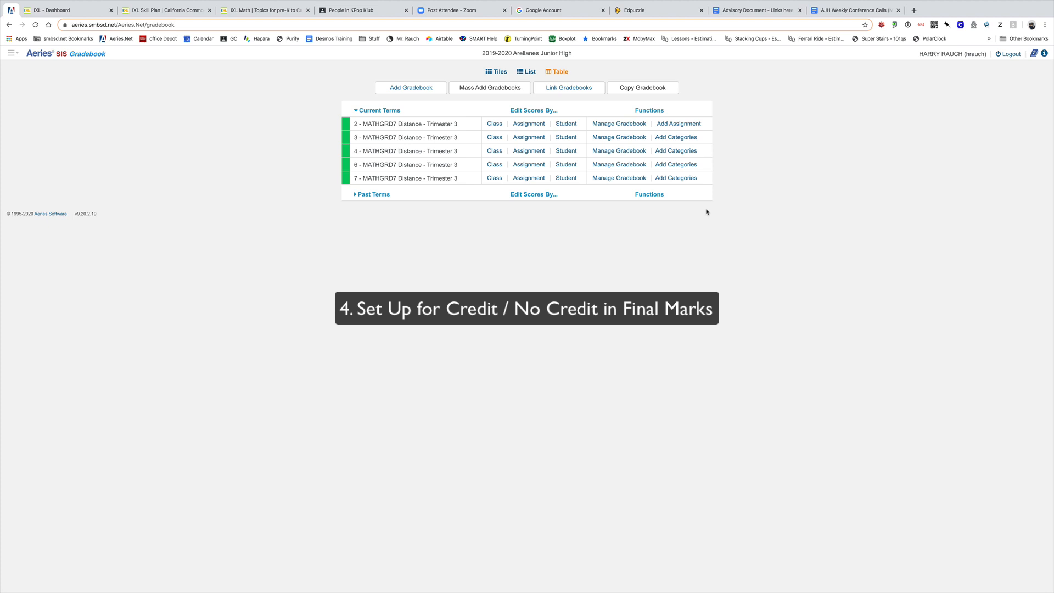
# Step: In the period 3 Distance gradebook's final marks, clear the low and high percentages of every mark from A+ through F
pyautogui.click(617, 138)
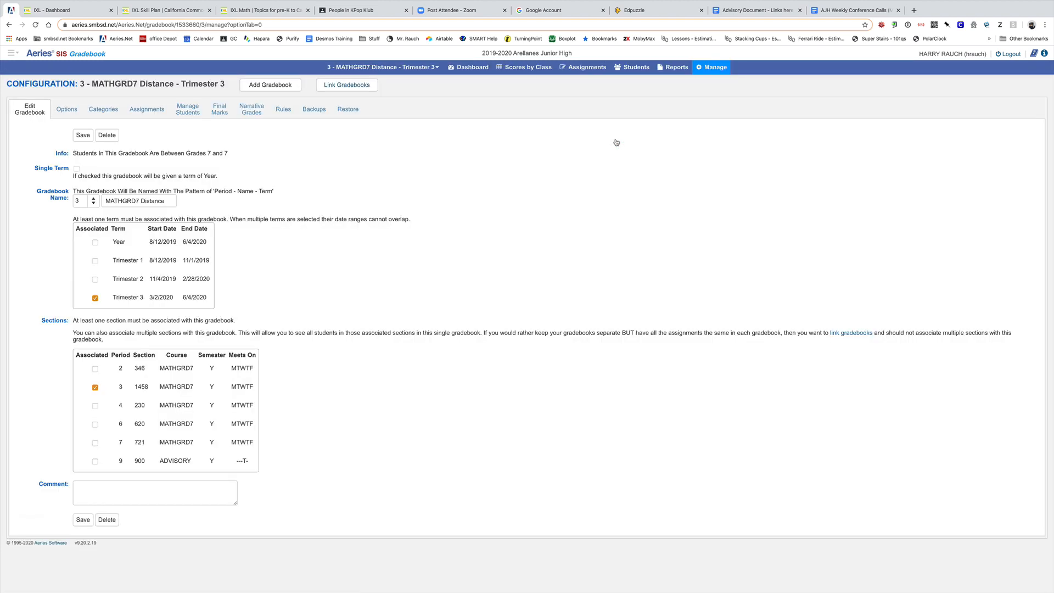
pyautogui.click(219, 108)
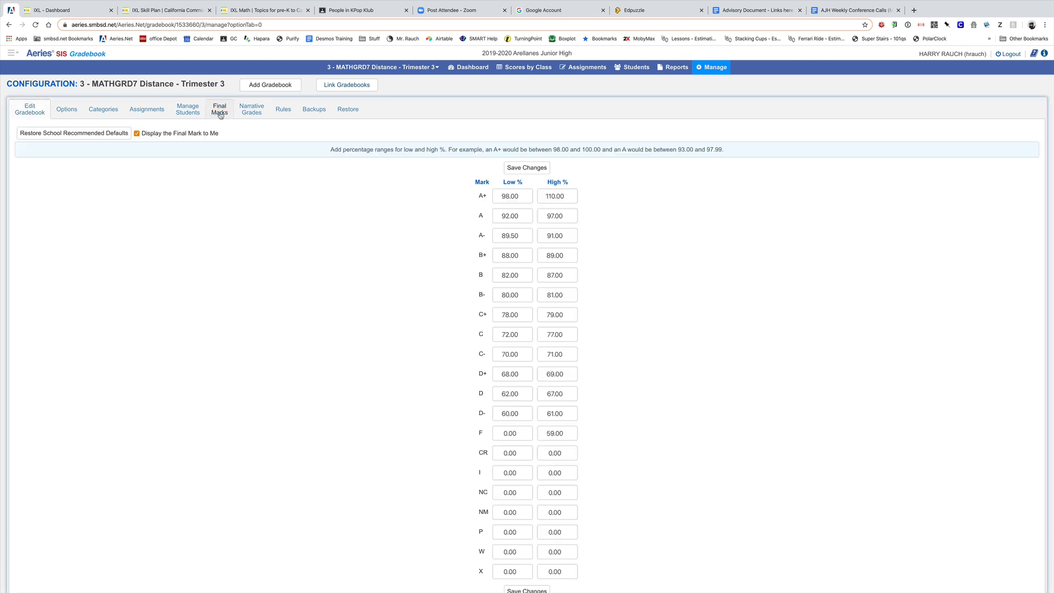
pyautogui.doubleClick(509, 196)
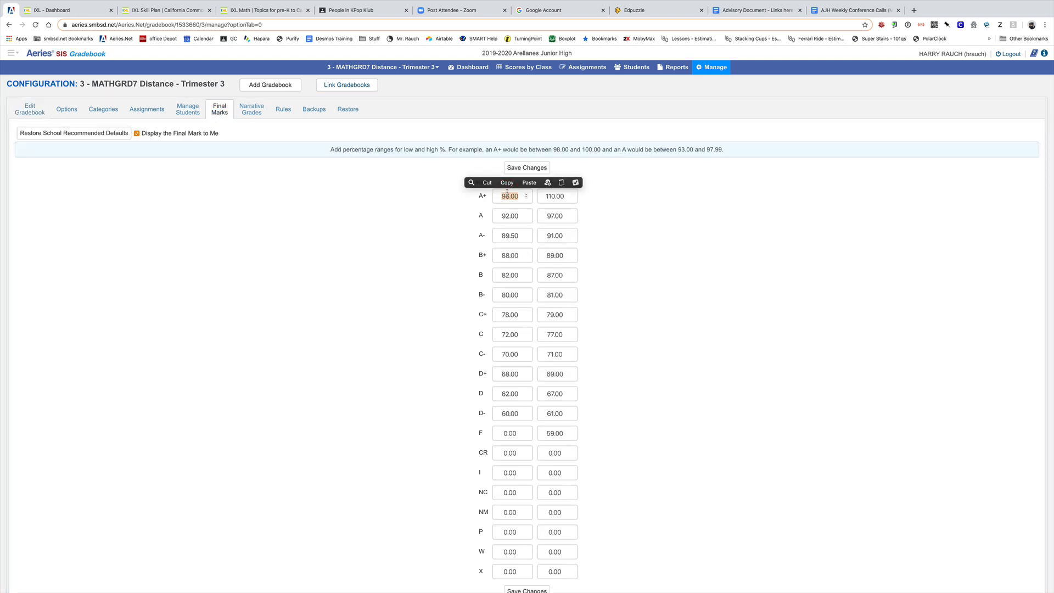
pyautogui.press('BackSpace')
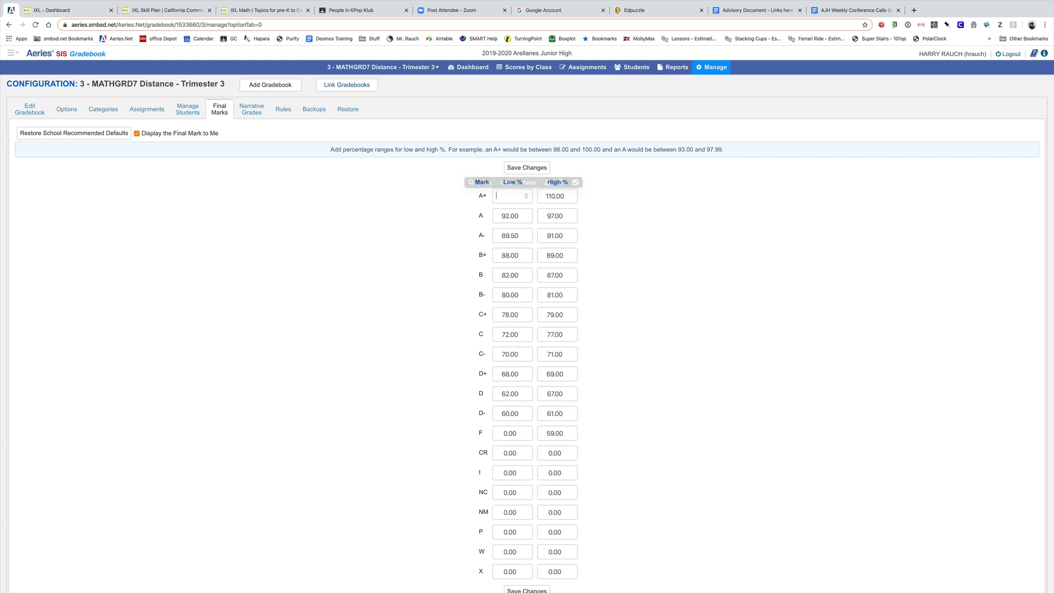
pyautogui.press('Tab')
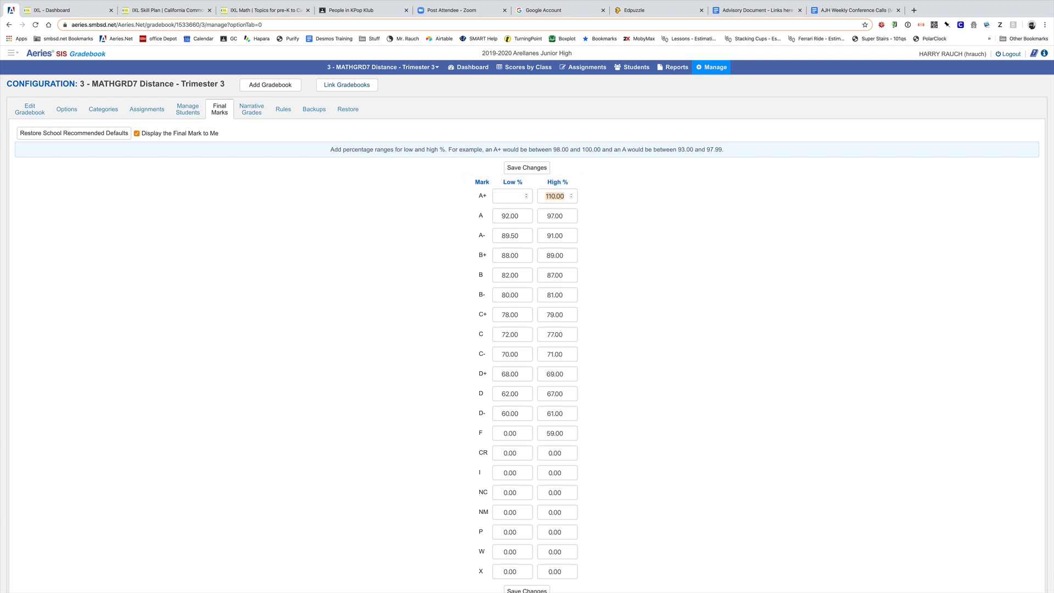
pyautogui.press('BackSpace')
pyautogui.press('Tab')
pyautogui.press('BackSpace')
pyautogui.press('Tab')
pyautogui.press('BackSpace')
pyautogui.press('Tab')
pyautogui.press('BackSpace')
pyautogui.press('Tab')
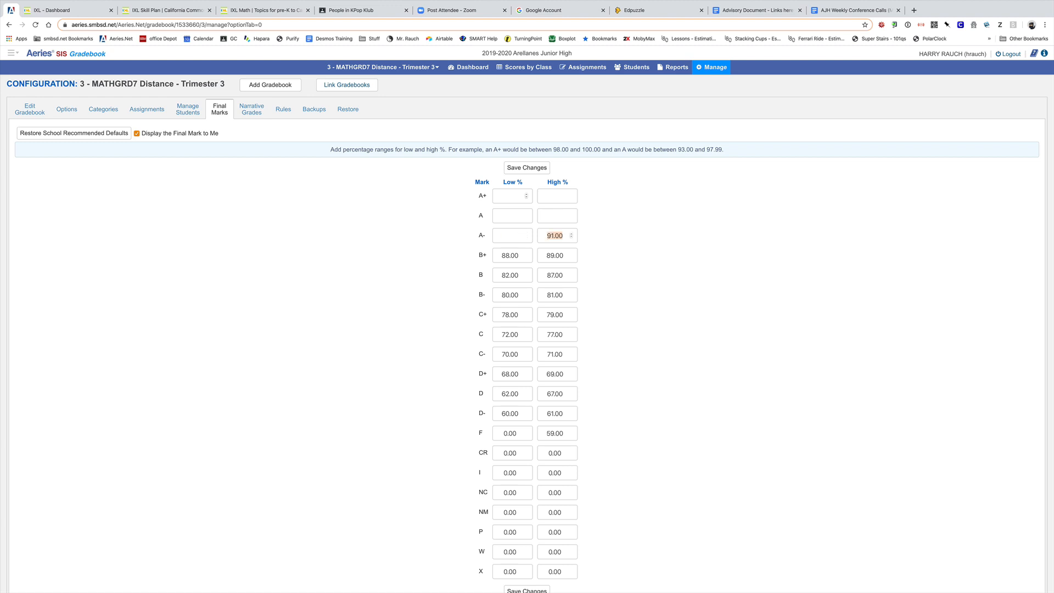
pyautogui.press('BackSpace')
pyautogui.press('Tab')
pyautogui.press('BackSpace')
pyautogui.press('Tab')
pyautogui.press('BackSpace')
pyautogui.press('Tab')
pyautogui.press('BackSpace')
pyautogui.press('Tab')
pyautogui.press('BackSpace')
pyautogui.press('Tab')
pyautogui.press('BackSpace')
pyautogui.press('Tab')
pyautogui.press('BackSpace')
pyautogui.press('Tab')
pyautogui.press('BackSpace')
pyautogui.press('Tab')
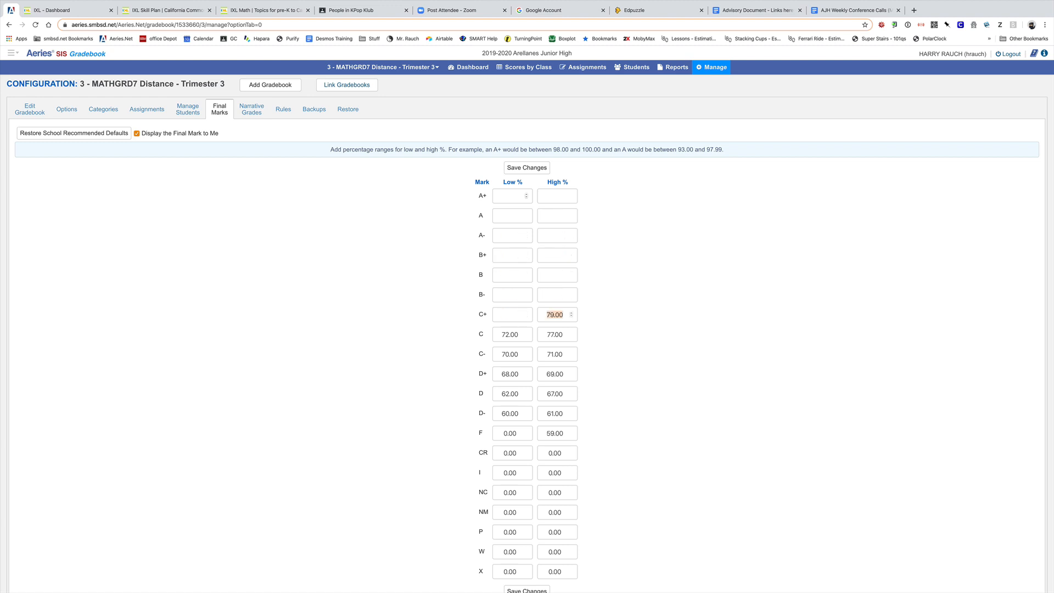
pyautogui.press('BackSpace')
pyautogui.press('Tab')
pyautogui.press('BackSpace')
pyautogui.press('Tab')
pyautogui.press('BackSpace')
pyautogui.press('Tab')
pyautogui.press('BackSpace')
pyautogui.press('Tab')
pyautogui.press('BackSpace')
pyautogui.press('Tab')
pyautogui.press('BackSpace')
pyautogui.press('Tab')
pyautogui.press('BackSpace')
pyautogui.press('Tab')
pyautogui.press('BackSpace')
pyautogui.press('Tab')
pyautogui.press('BackSpace')
pyautogui.press('Tab')
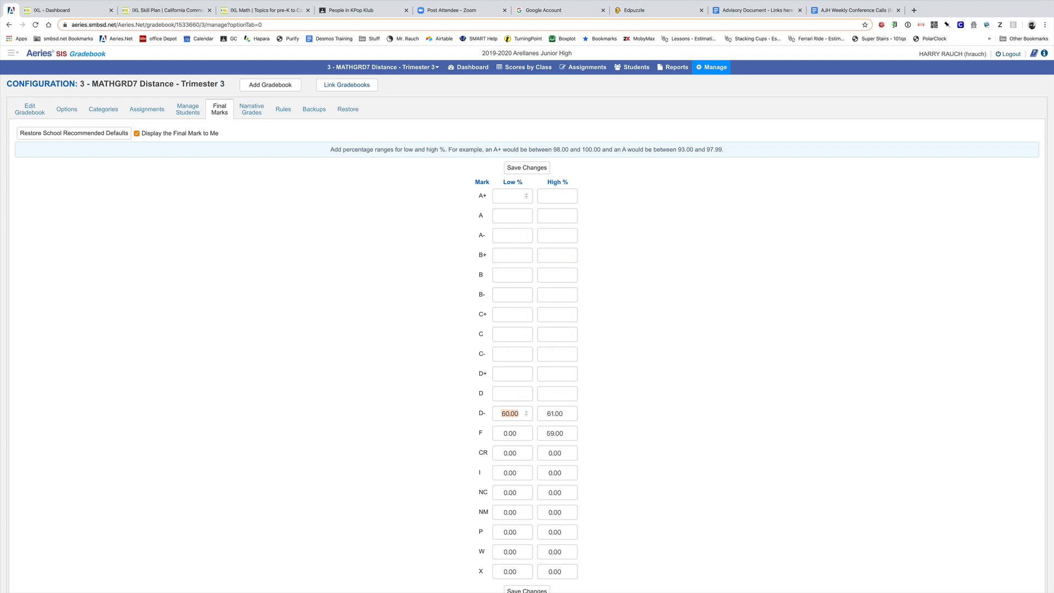
pyautogui.press('BackSpace')
pyautogui.press('Tab')
pyautogui.press('BackSpace')
pyautogui.press('Tab')
pyautogui.press('BackSpace')
pyautogui.press('Tab')
pyautogui.press('BackSpace')
# Step: Set the CR final mark's range to a low of 35% and a high of 100%
pyautogui.scroll(-3, 678, 378)
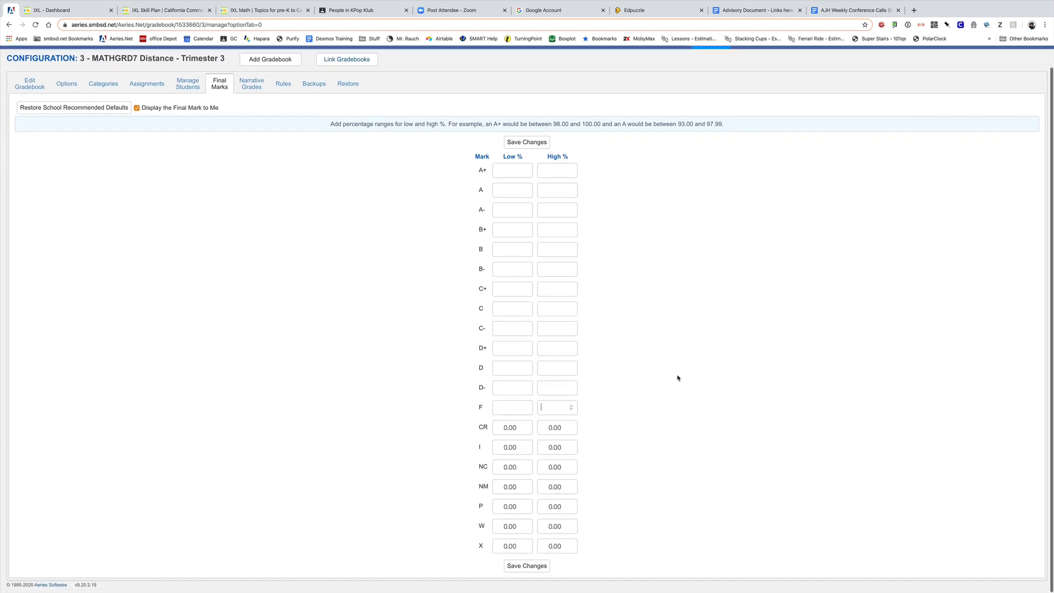
pyautogui.moveTo(553, 431); pyautogui.dragTo(547, 431)
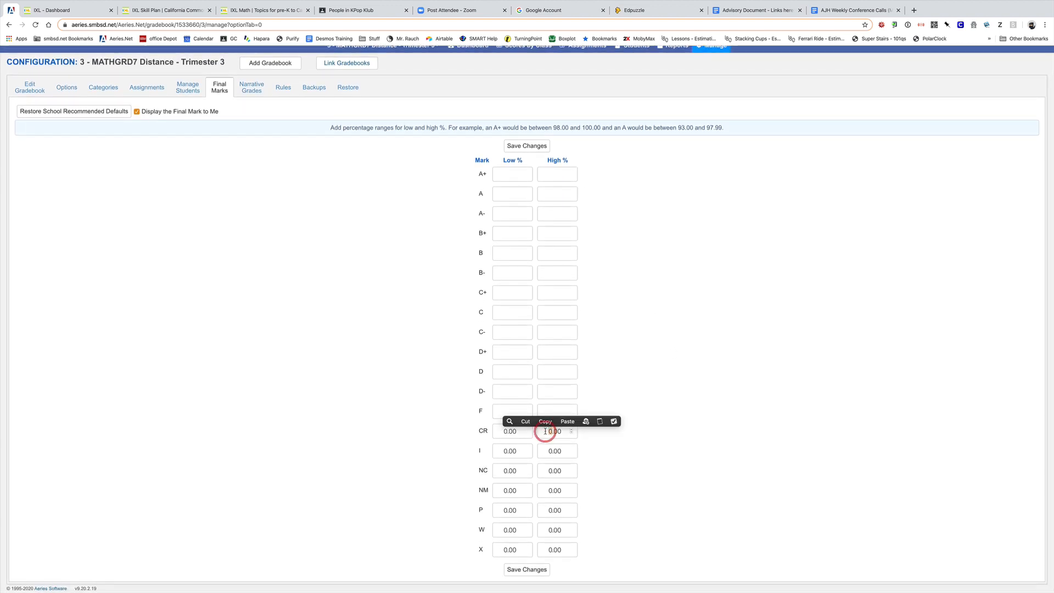
pyautogui.write('100')
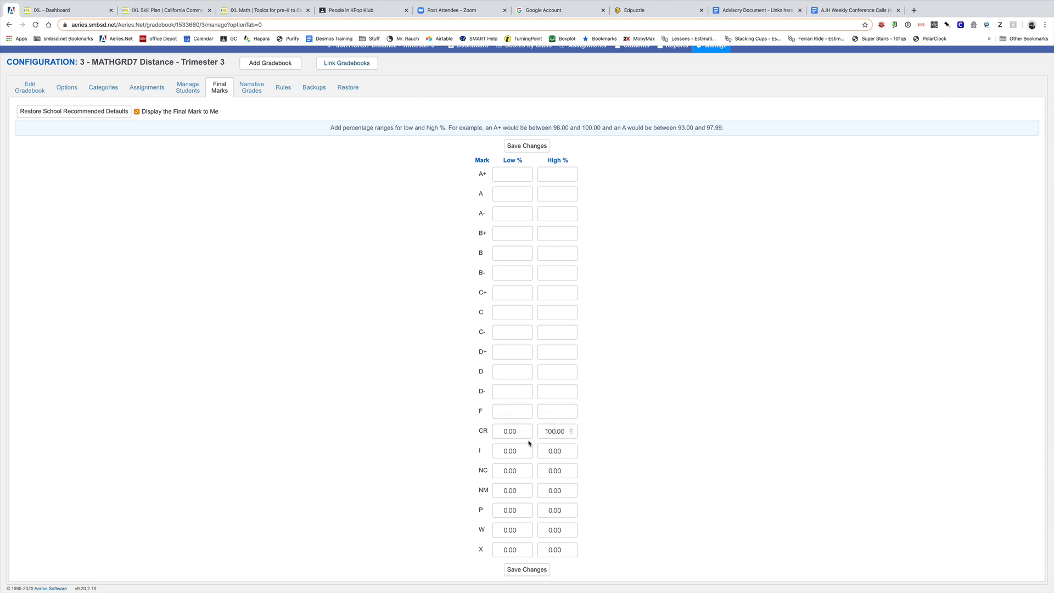
pyautogui.moveTo(506, 431); pyautogui.dragTo(502, 432)
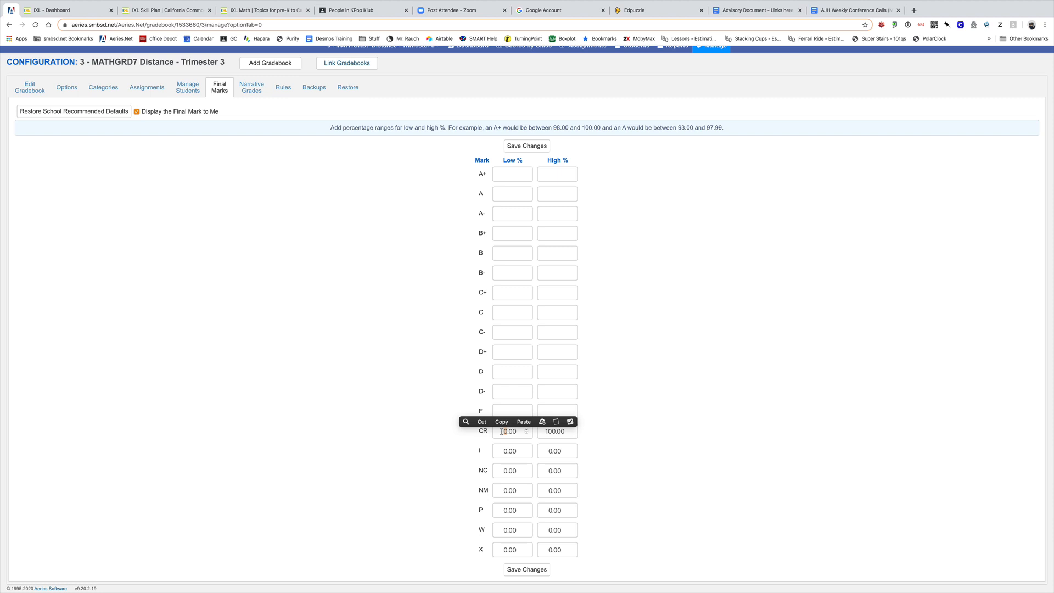
pyautogui.write('35')
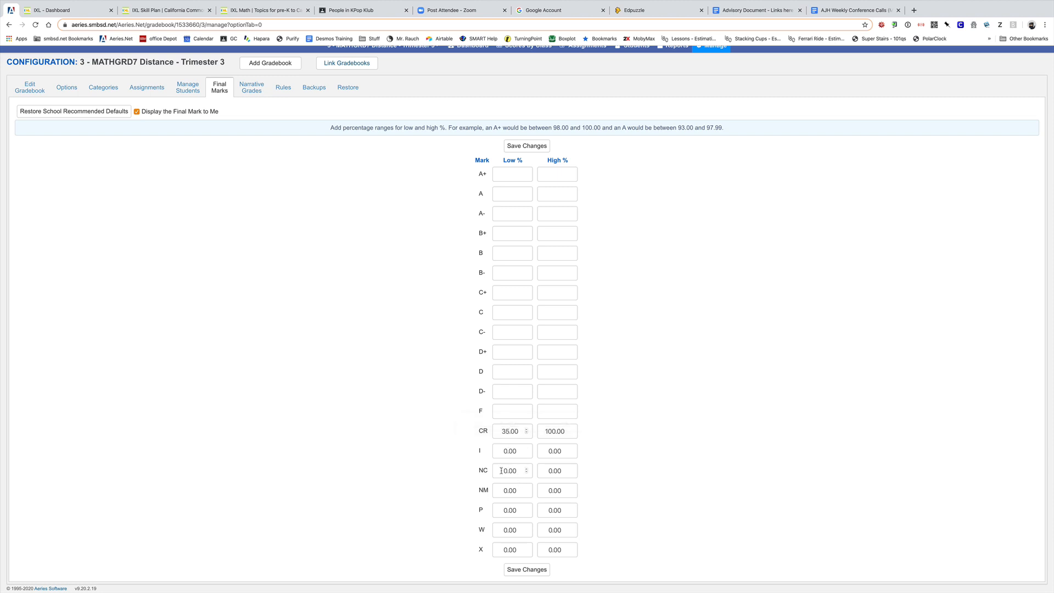
# Step: Set the NC final mark's high percentage to 34.9 and save the final mark changes
pyautogui.moveTo(552, 470); pyautogui.dragTo(540, 471)
pyautogui.write('34.9')
pyautogui.press('Delete')
pyautogui.press('Delete')
pyautogui.press('Delete')
pyautogui.click(527, 569)
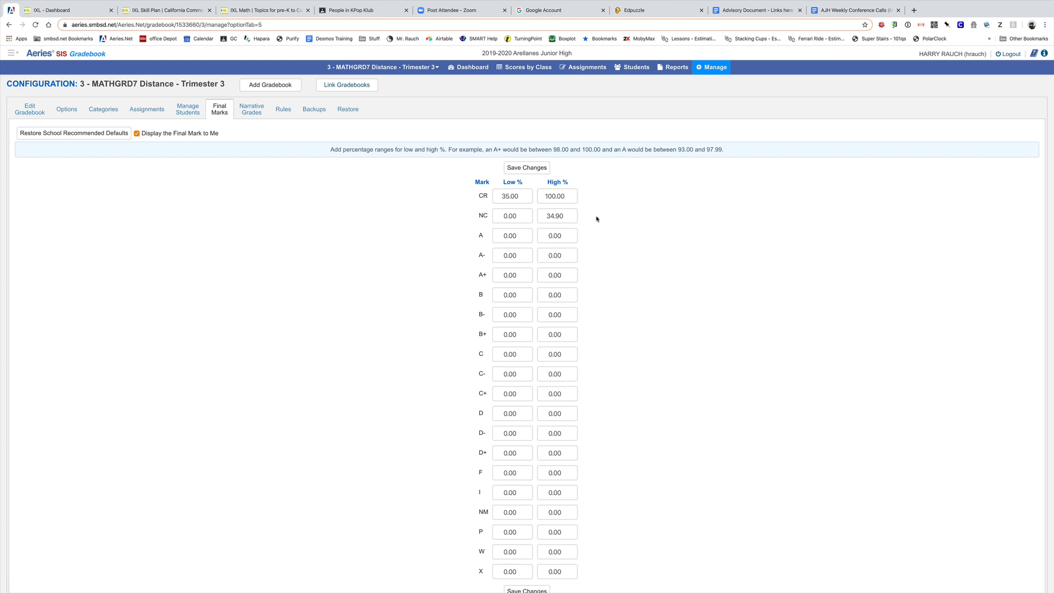
pyautogui.scroll(-1, 597, 219)
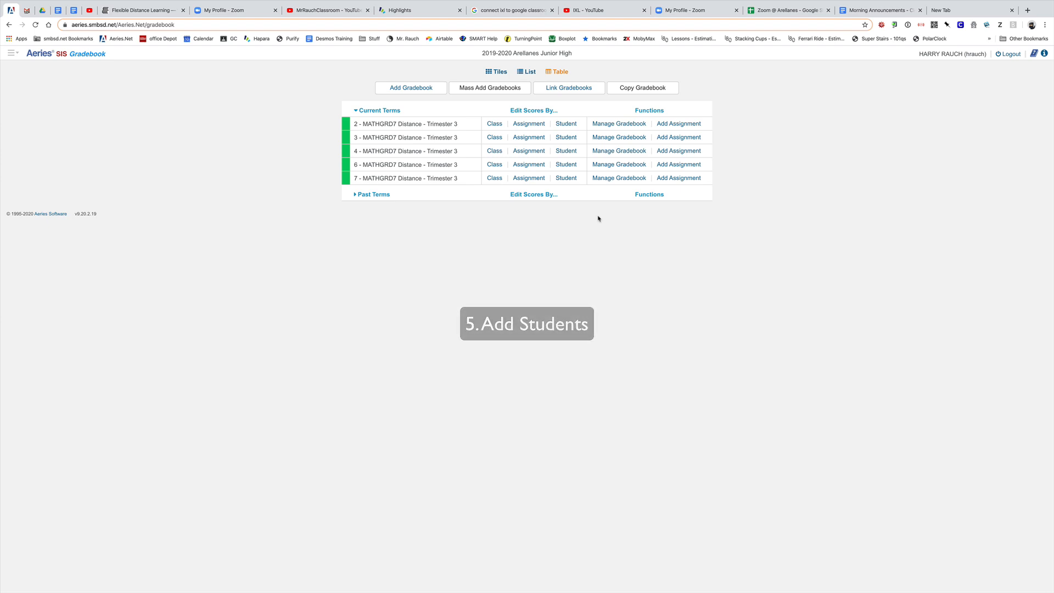
# Step: Open the student management settings of the period 2 MATHGRD7 Distance gradebook
pyautogui.click(604, 125)
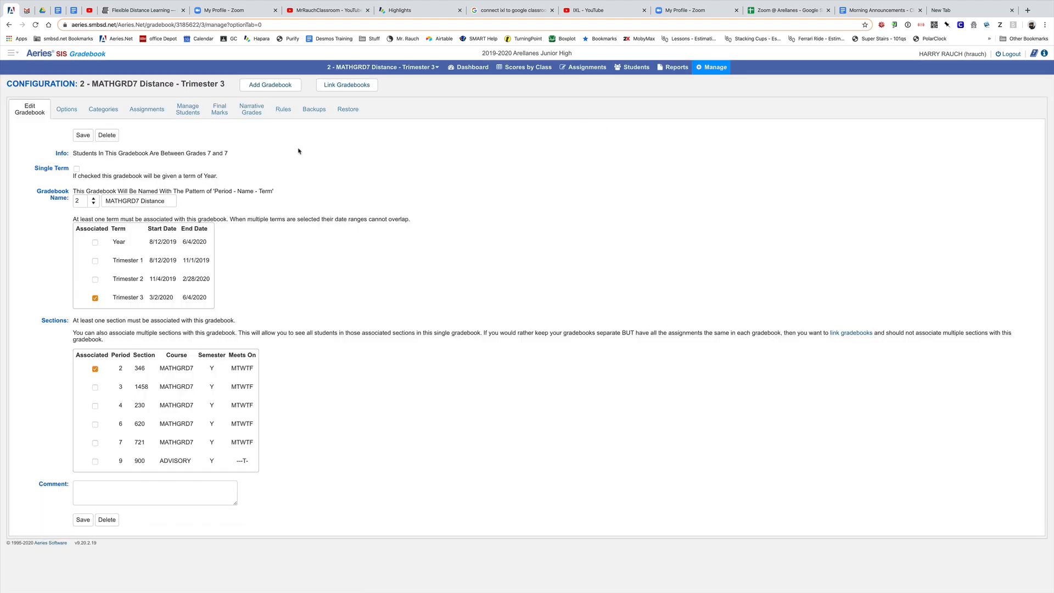
pyautogui.click(184, 114)
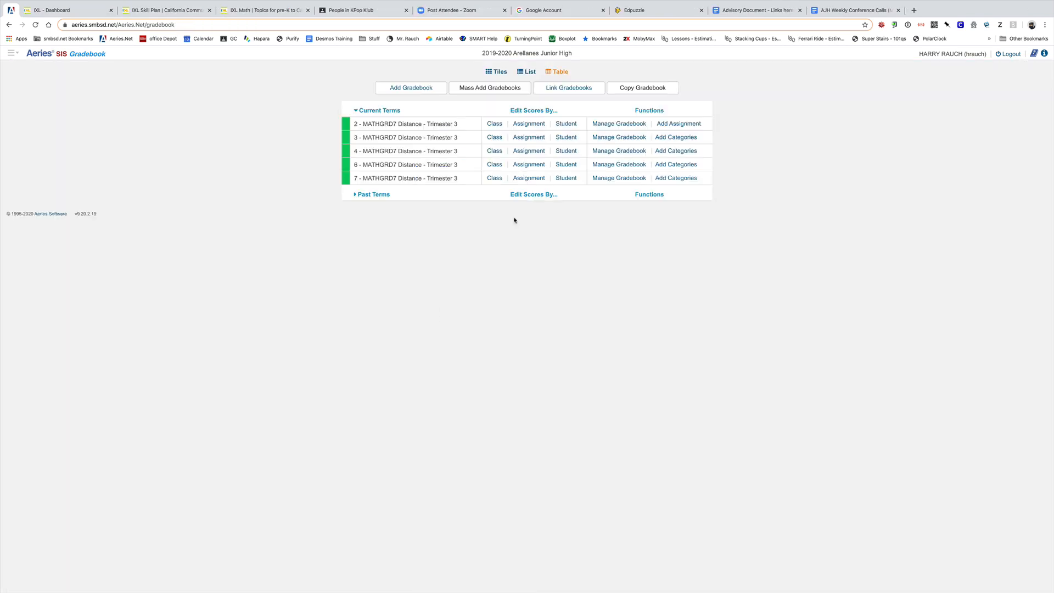
# Step: Add a category named Distance Activity to the period 3 MATHGRD7 Distance gradebook and pick a color for it
pyautogui.click(616, 138)
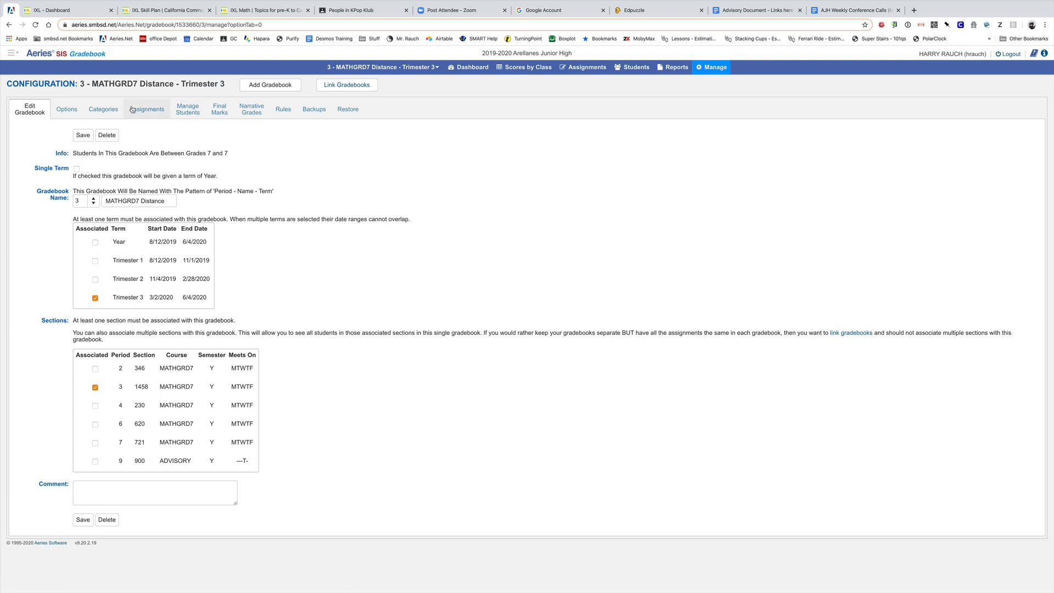
pyautogui.click(110, 111)
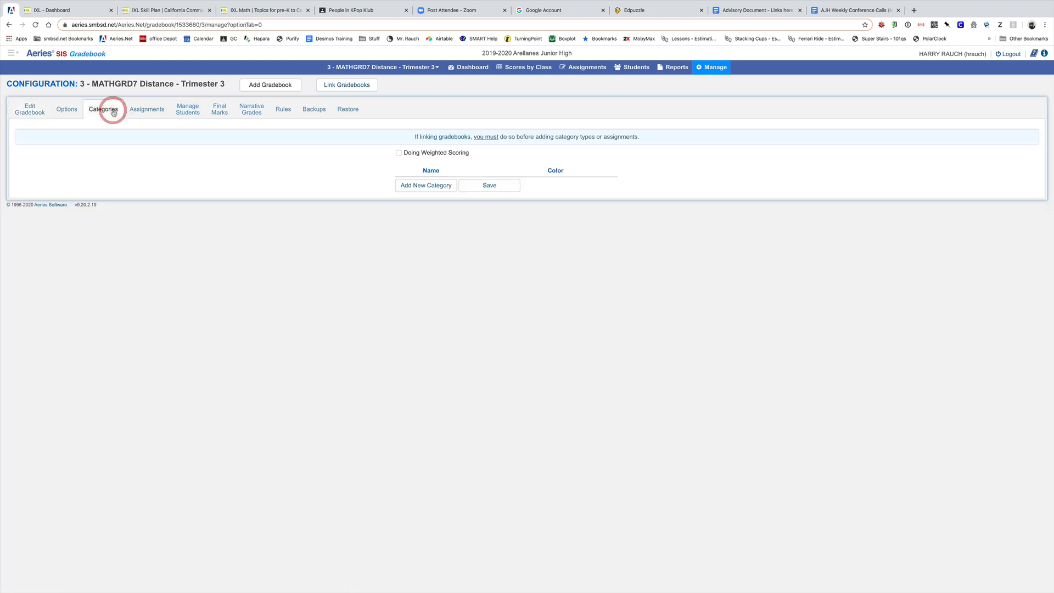
pyautogui.click(425, 186)
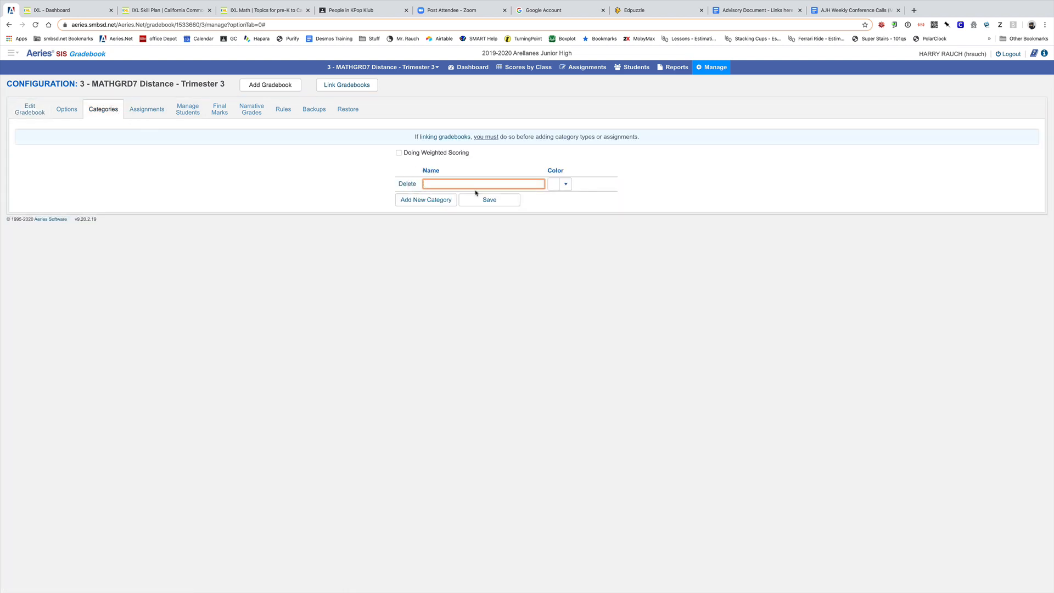
pyautogui.write('Distance Activity')
pyautogui.click(565, 184)
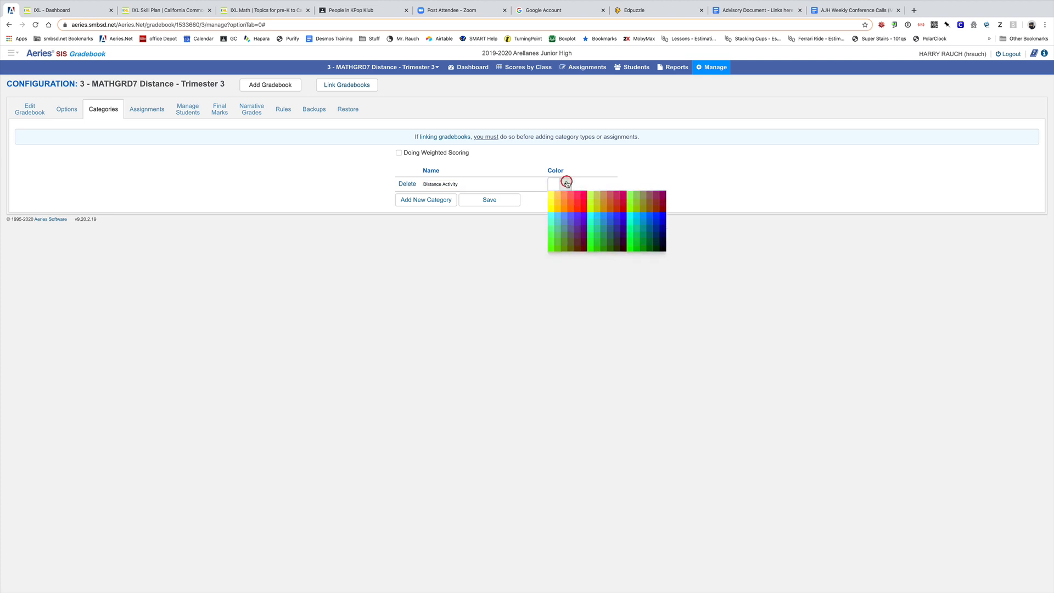
pyautogui.click(610, 236)
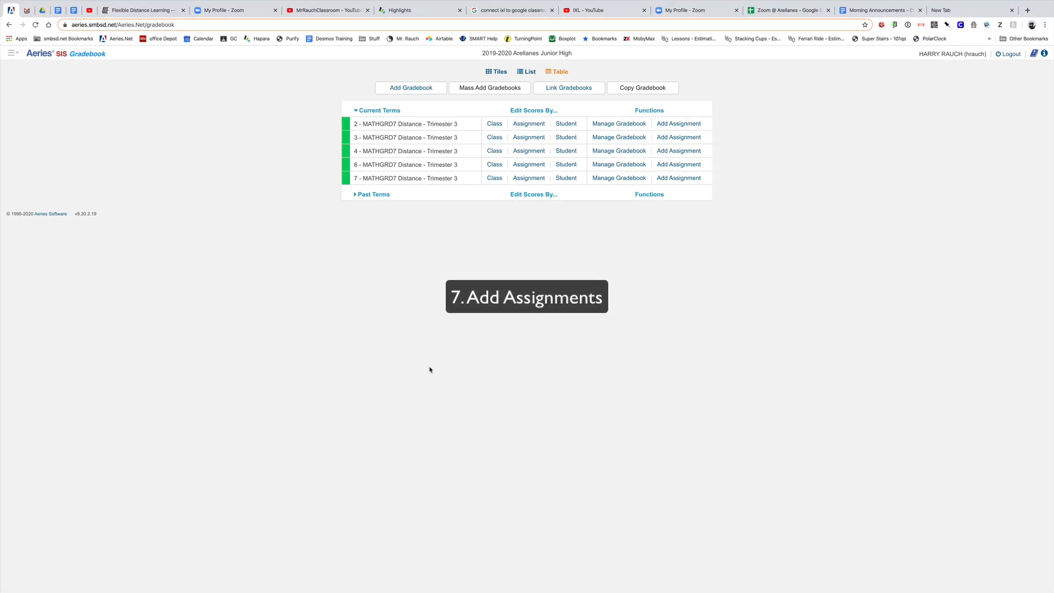
# Step: Start a new assignment in the period 2 MATHGRD7 Distance gradebook
pyautogui.click(690, 124)
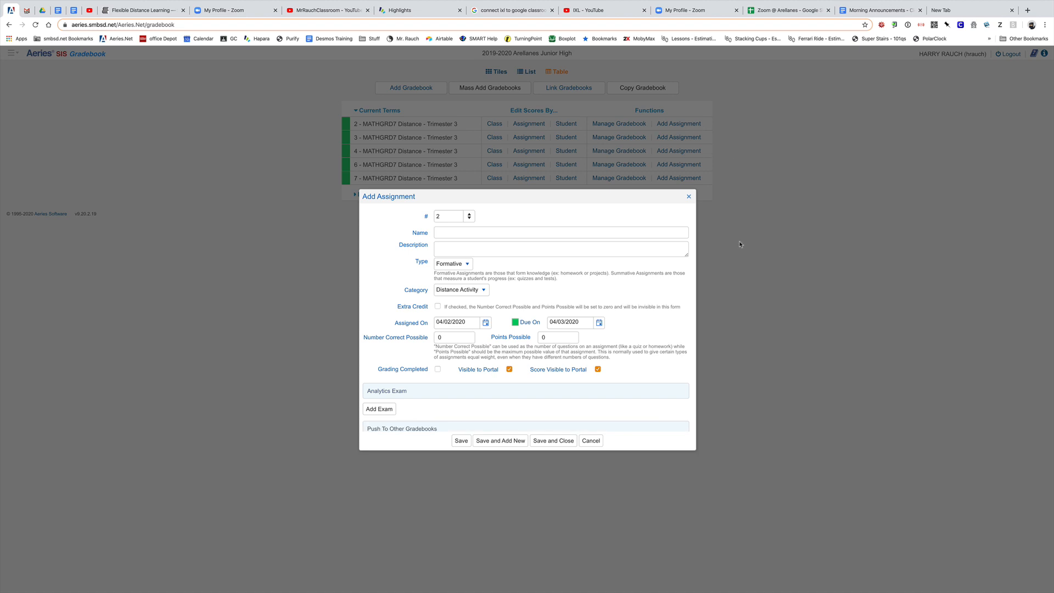